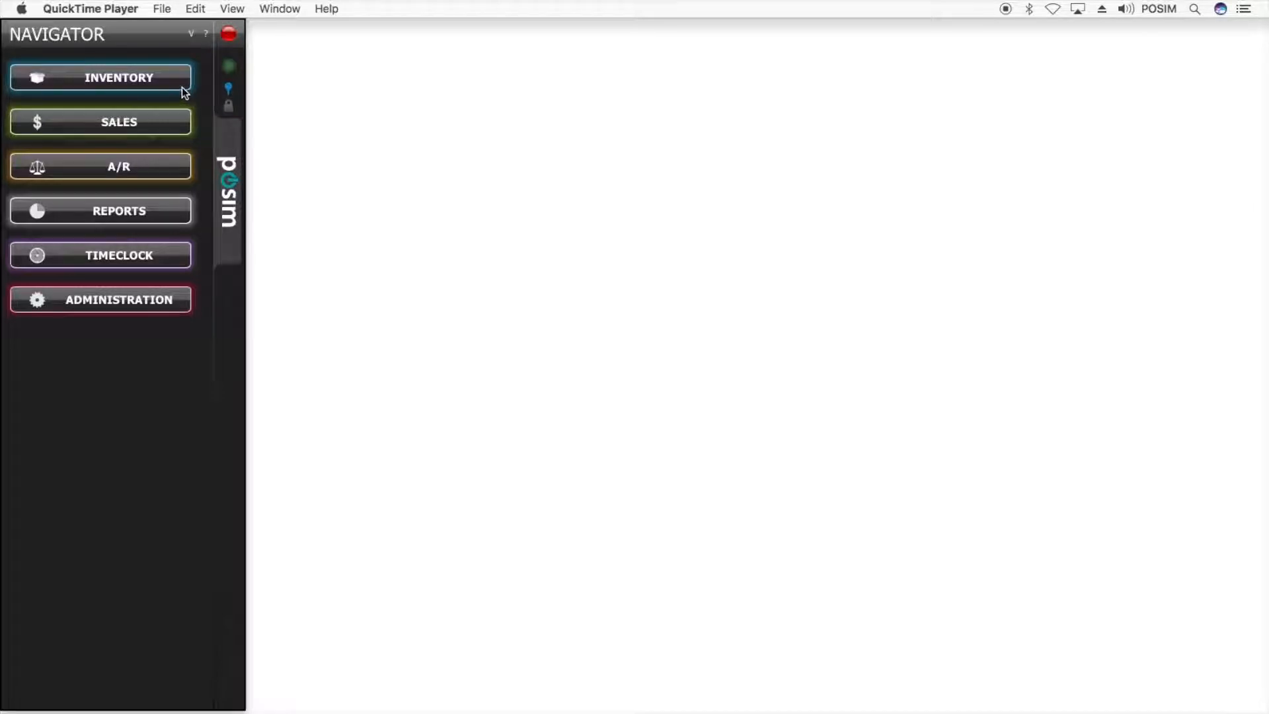
- Open the inventory item card and look up the item with SKU 11011
left_click(163, 80)
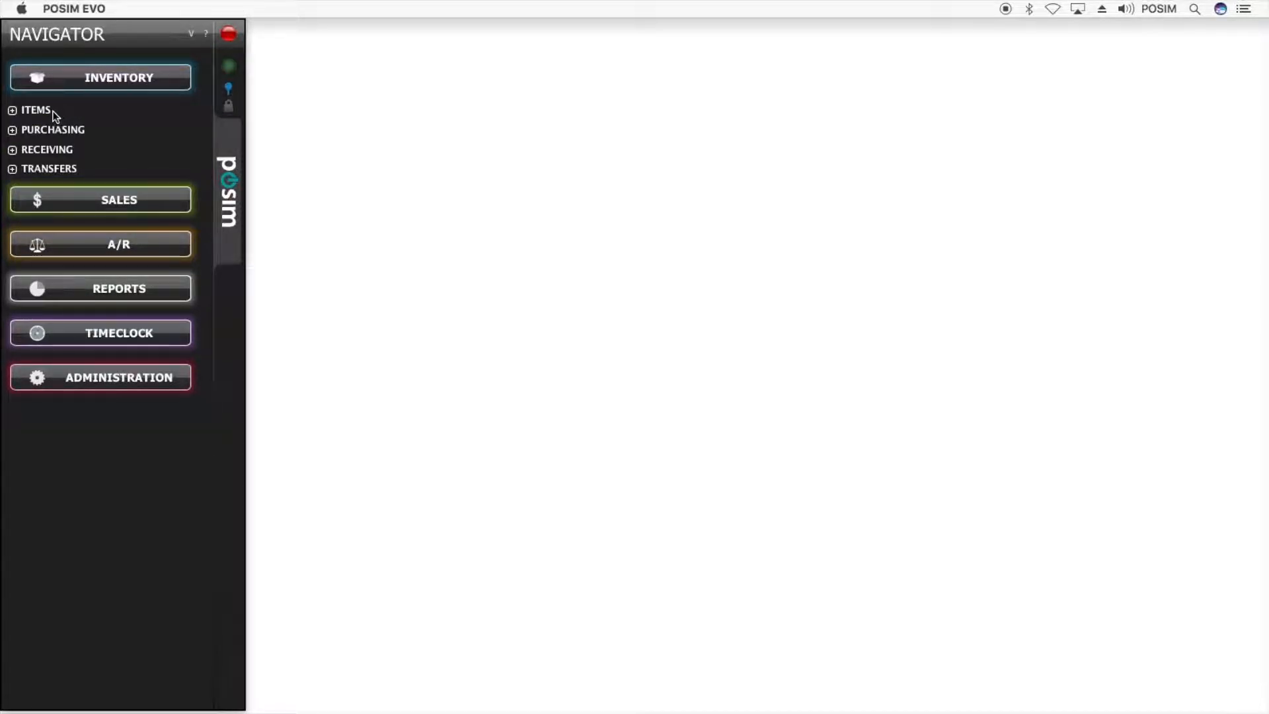
left_click(49, 112)
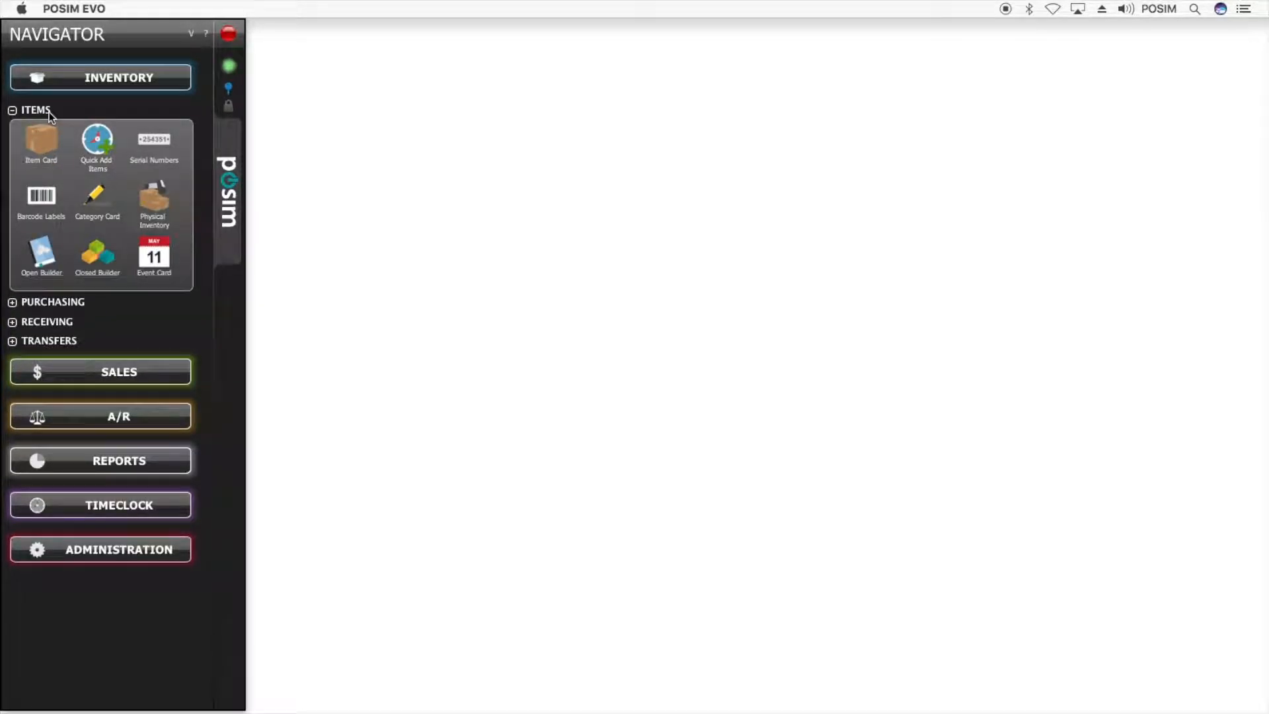
left_click(54, 139)
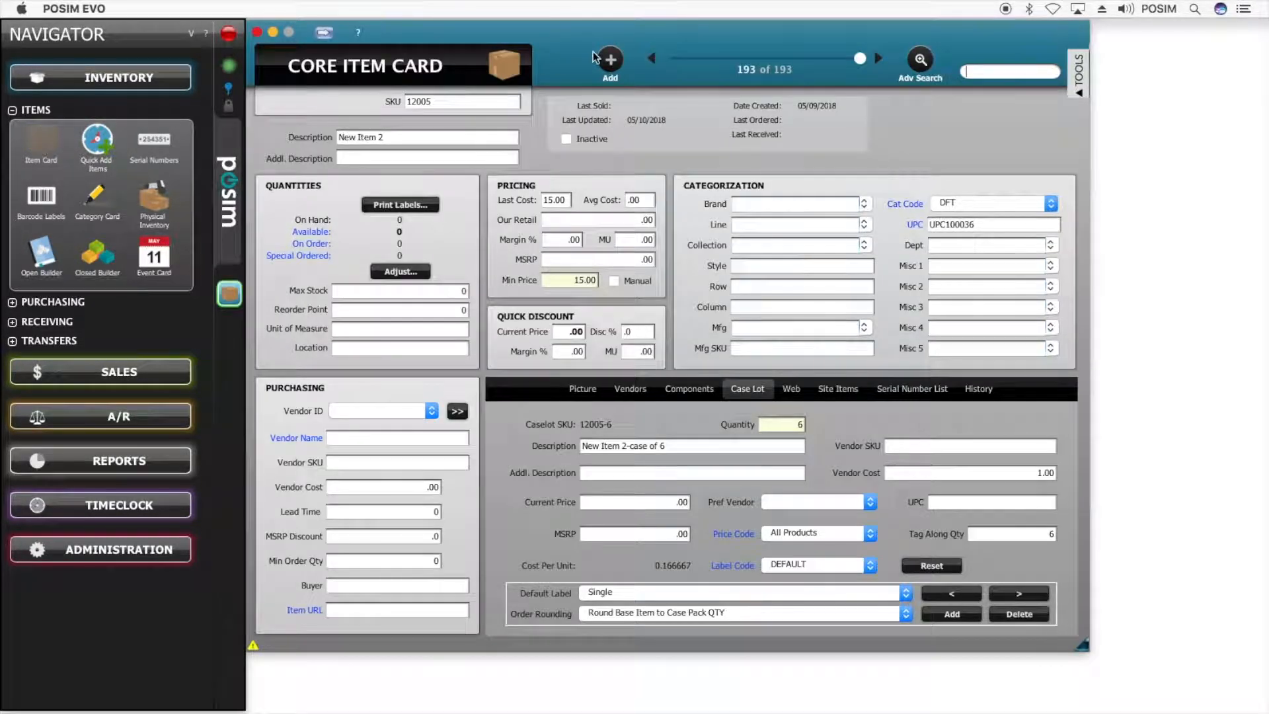
type("11011")
key("Return")
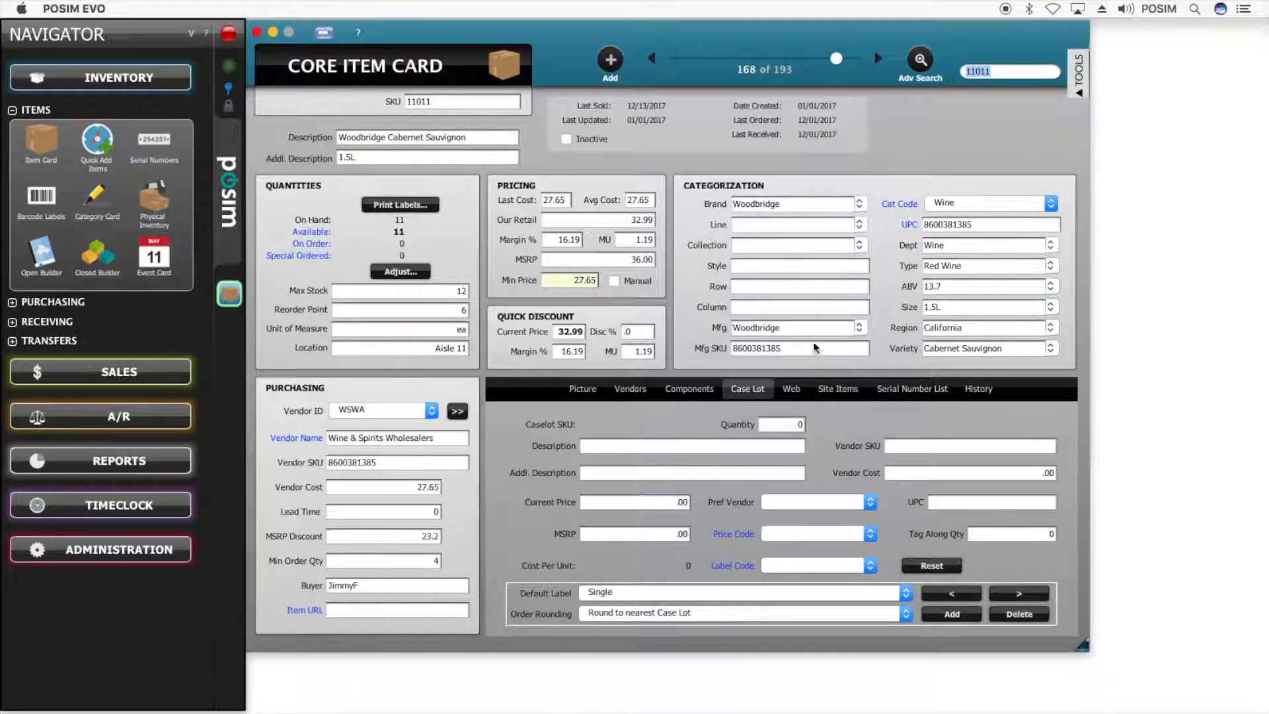
- Create a case lot with a quantity of 4 for the Woodbridge Cabernet Sauvignon item
left_click(765, 390)
left_click(787, 425)
type("4")
key("Tab")
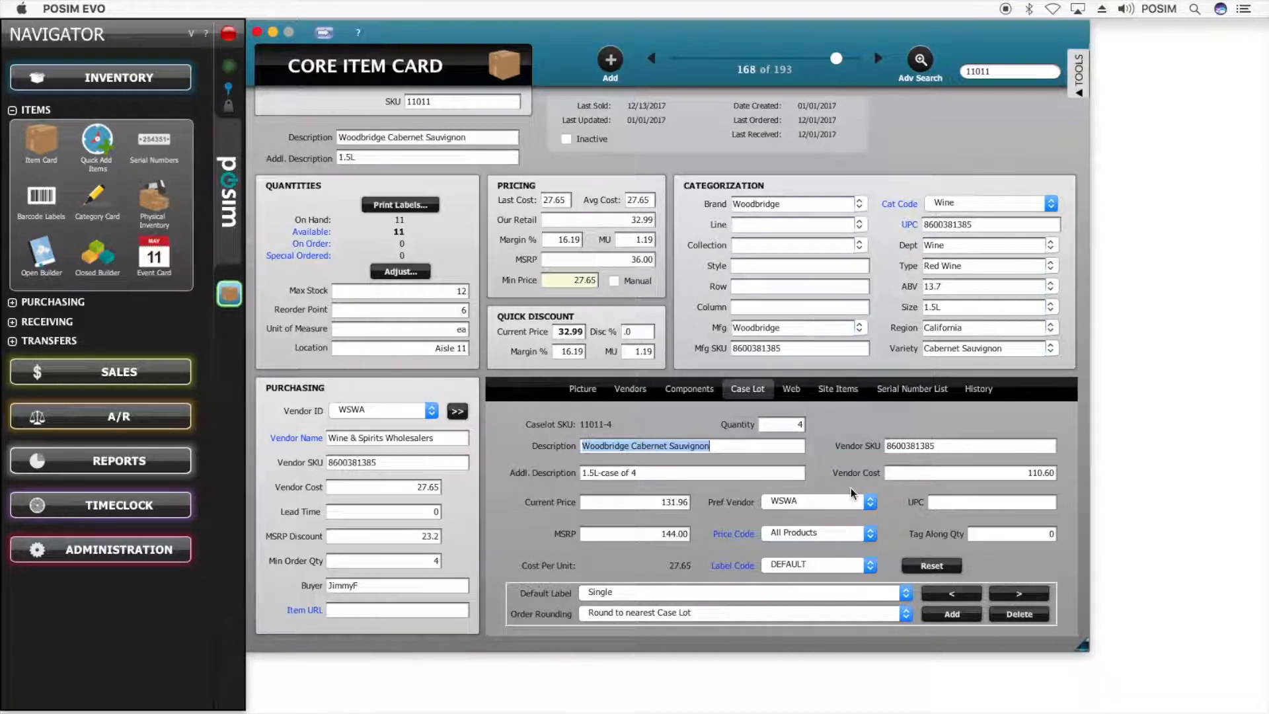
- Shorten the item description to "Woodbridge Cabernet Sauv" and reset the case lot so it picks up the change
left_click(482, 137)
double_click(481, 137)
type("Sauv")
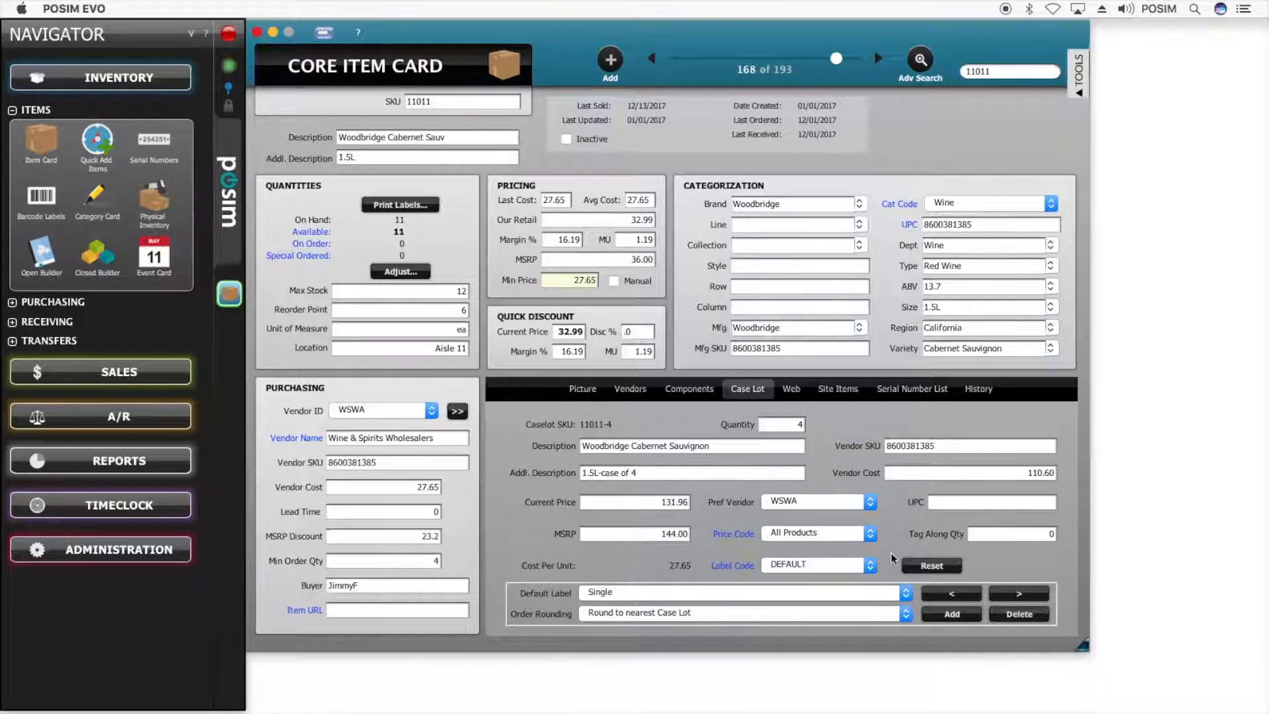
left_click(931, 566)
- Set the item's Our Retail price to 35.00 and reset the case lot, overriding its current price with 120.00
left_click(636, 221)
type("35")
left_click(919, 565)
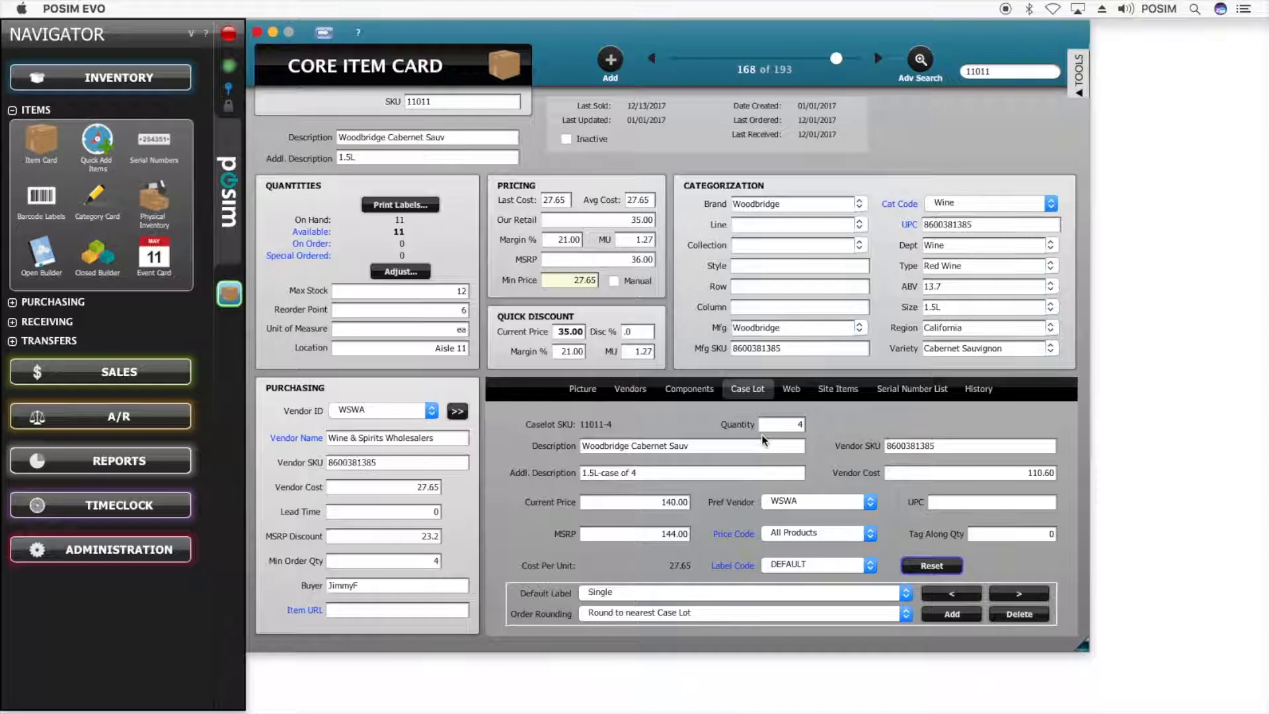
left_click(668, 503)
type("120.00")
- View the price code and label code setups linked from the case lot, closing each without changes
left_click(733, 535)
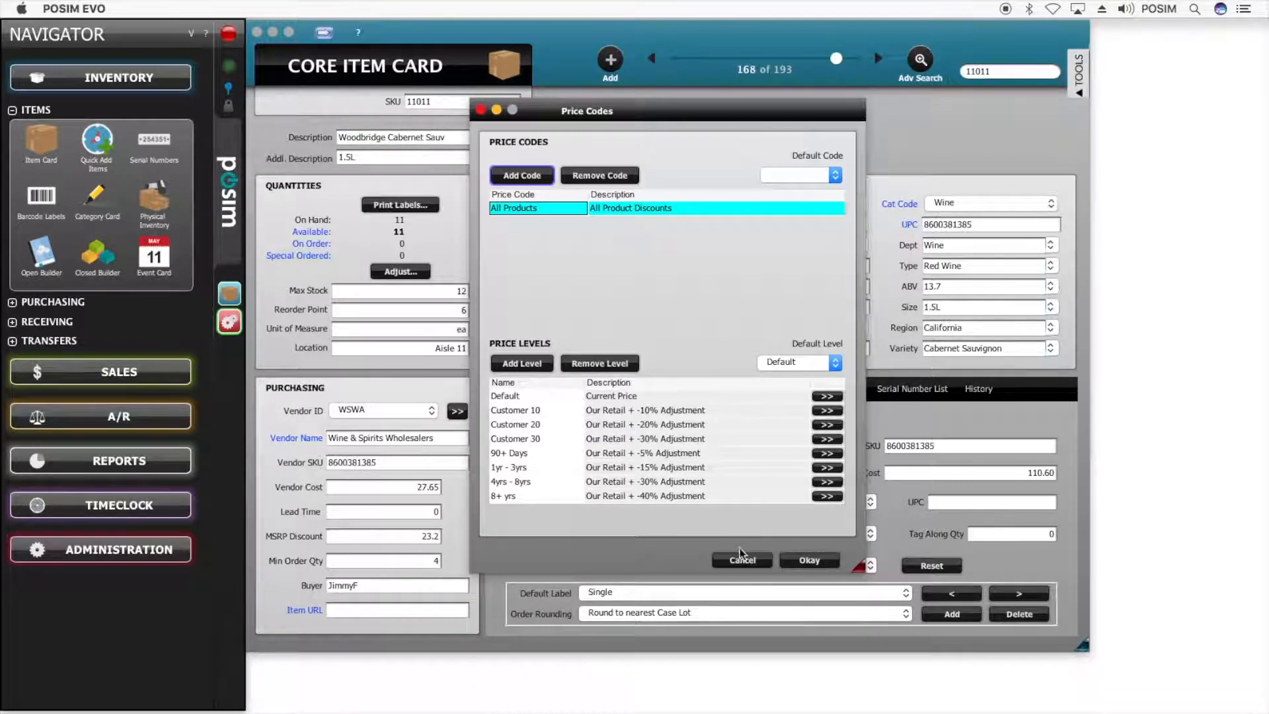
left_click(742, 559)
left_click(743, 559)
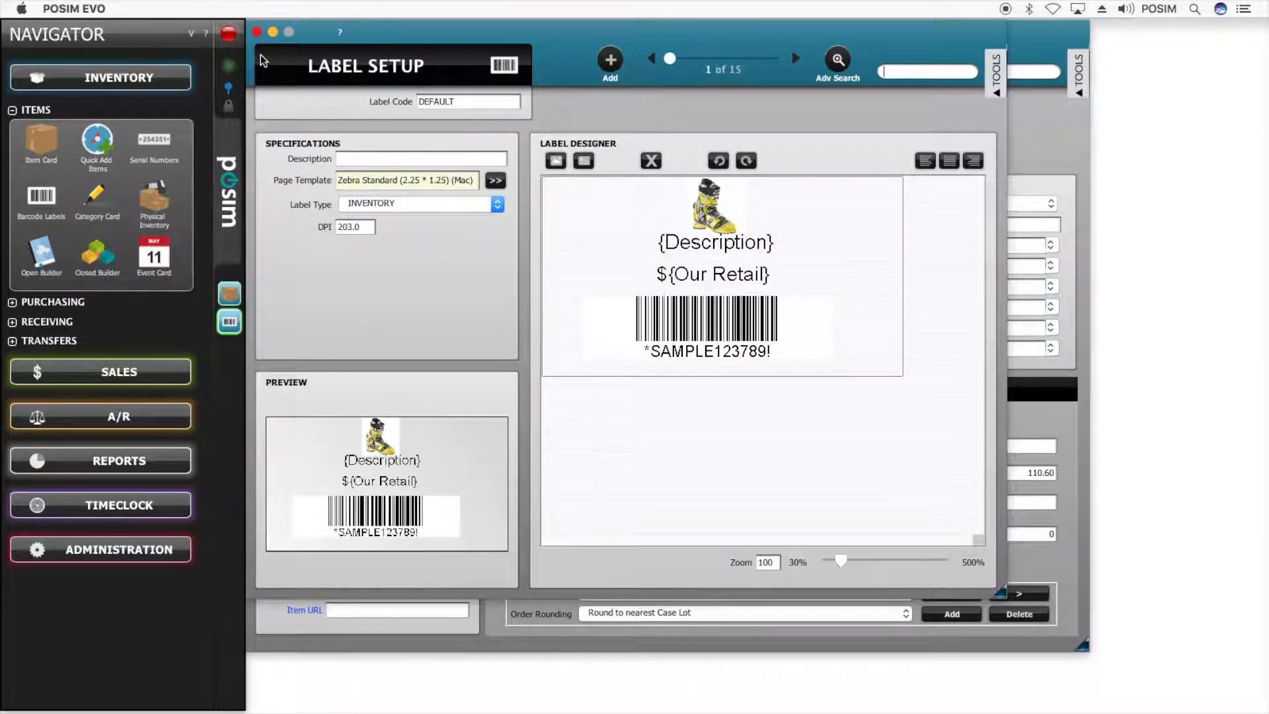
left_click(257, 33)
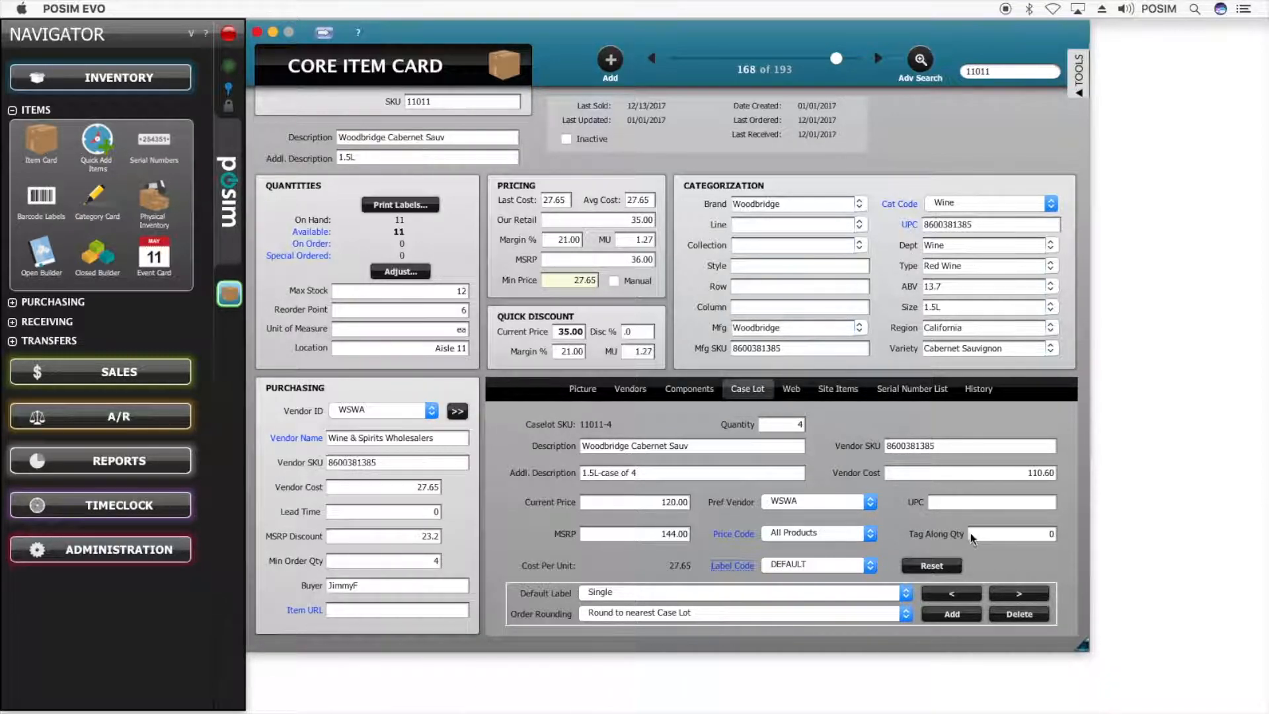
- Set the case lot's tag along quantity to 4 and its order rounding to Round Base Item to Case Pack QTY
left_click(1002, 537)
type("4")
left_click(907, 616)
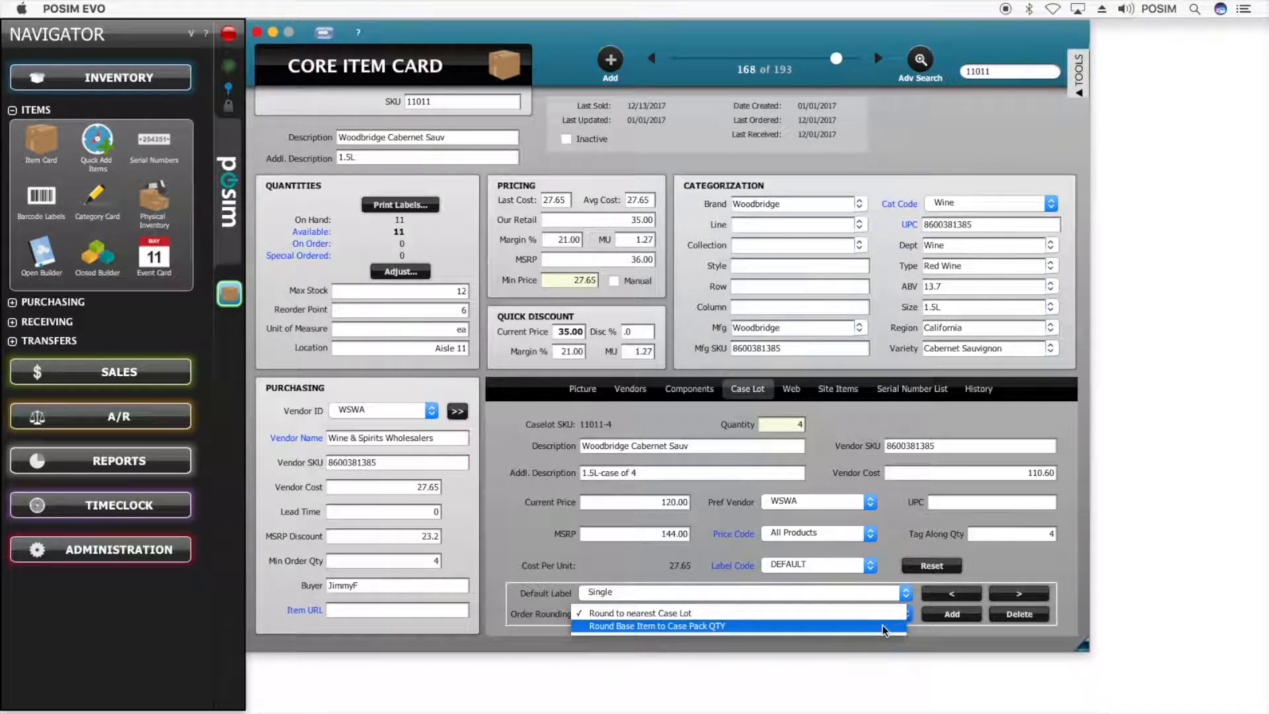
left_click(883, 627)
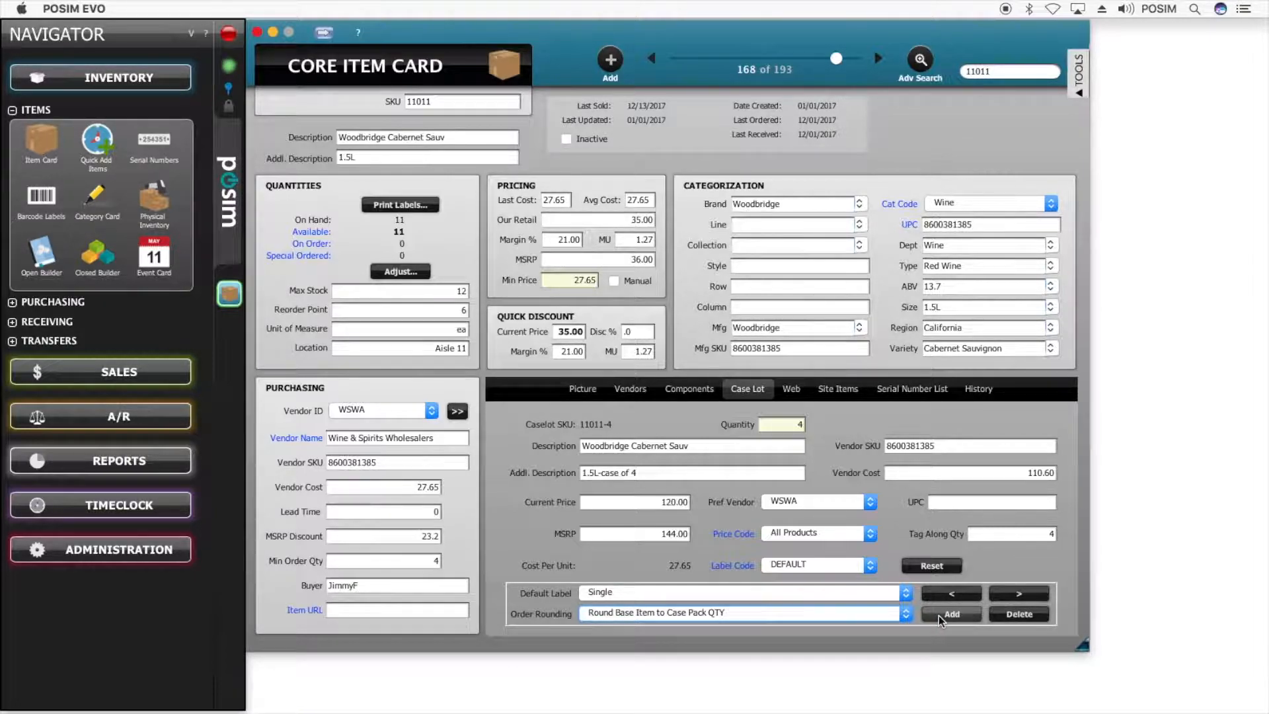
- Add a second case lot with a quantity of 6 to the same item
left_click(950, 614)
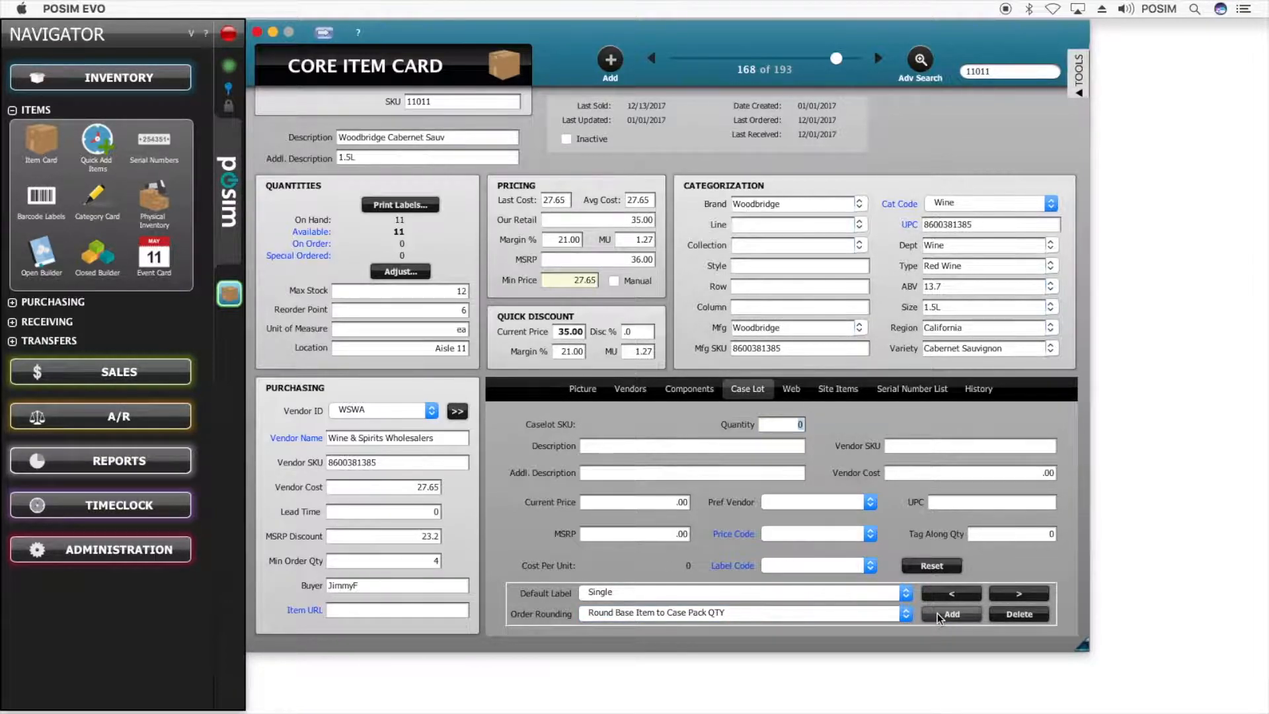
type("6")
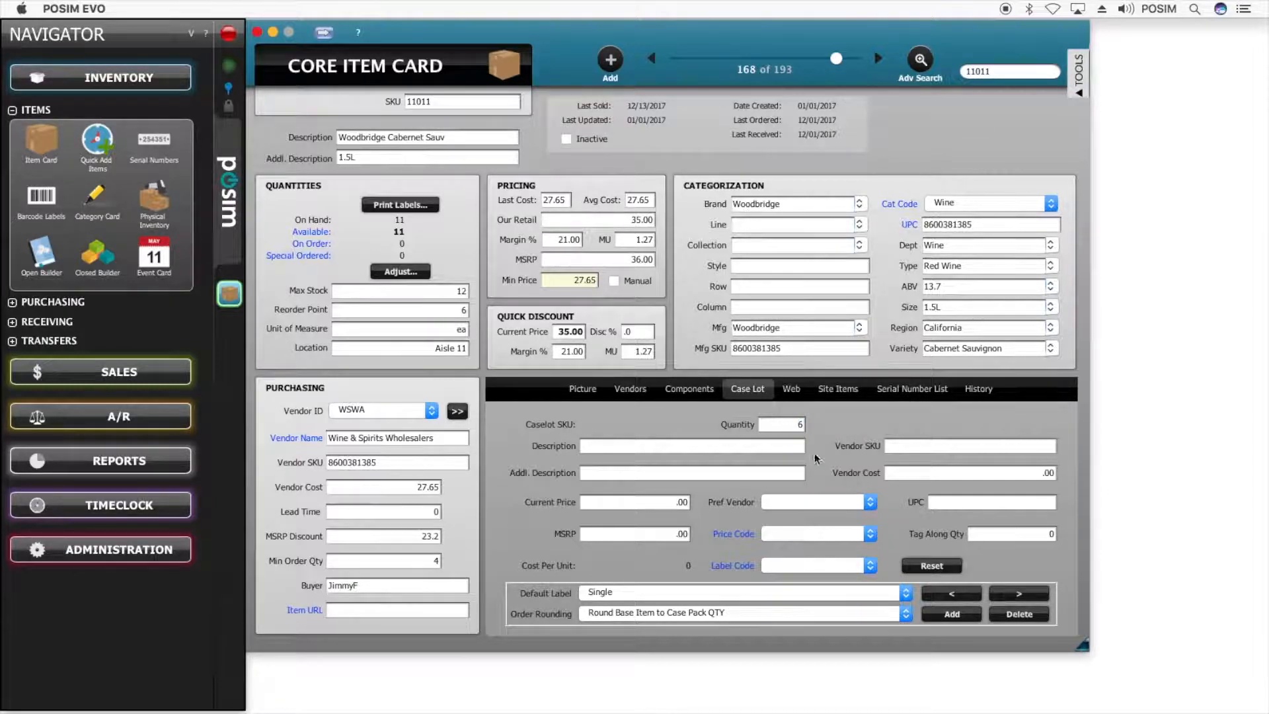
key("Tab")
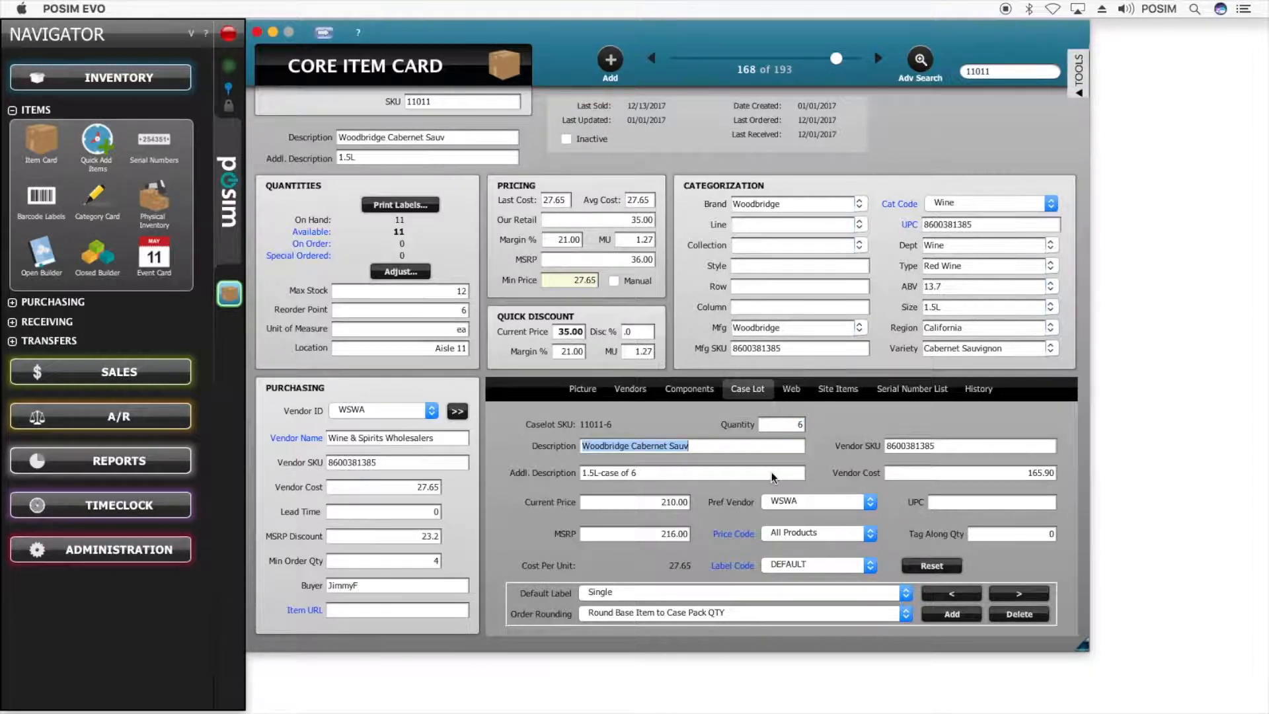
left_click(771, 472)
left_click(771, 472)
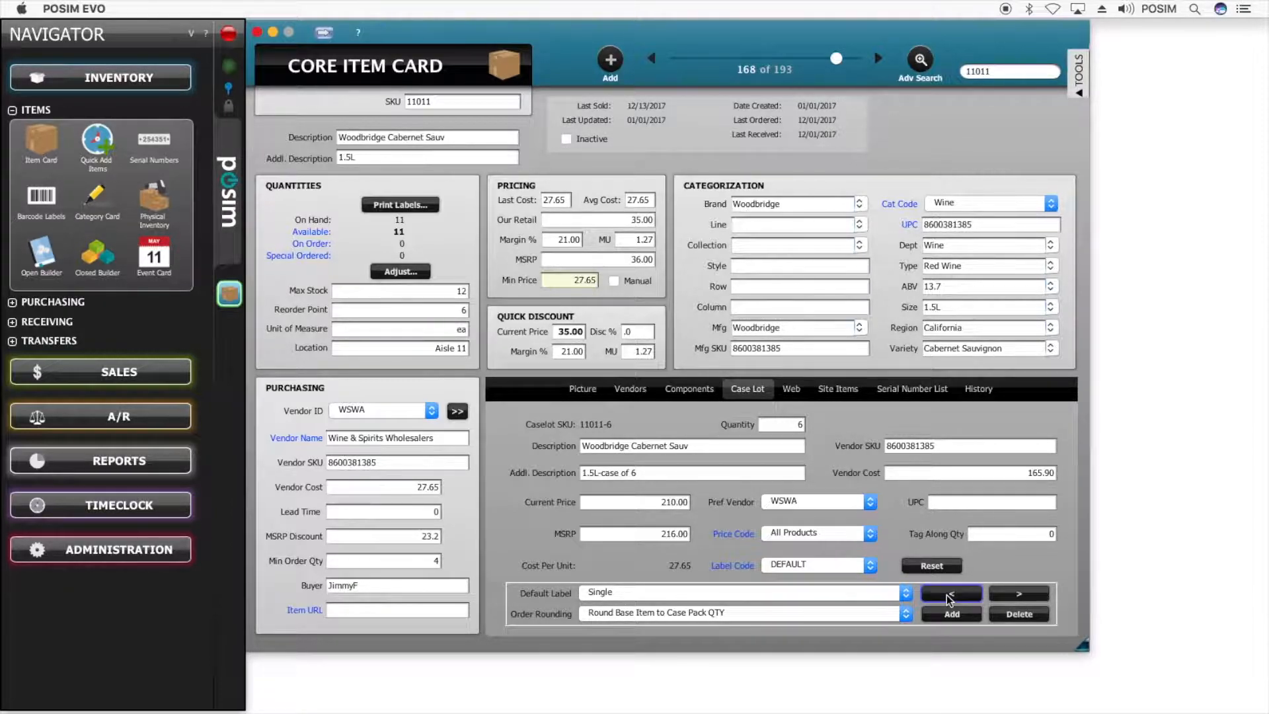
- Page back and forth between the item's case lots to check them
left_click(1014, 595)
left_click(962, 594)
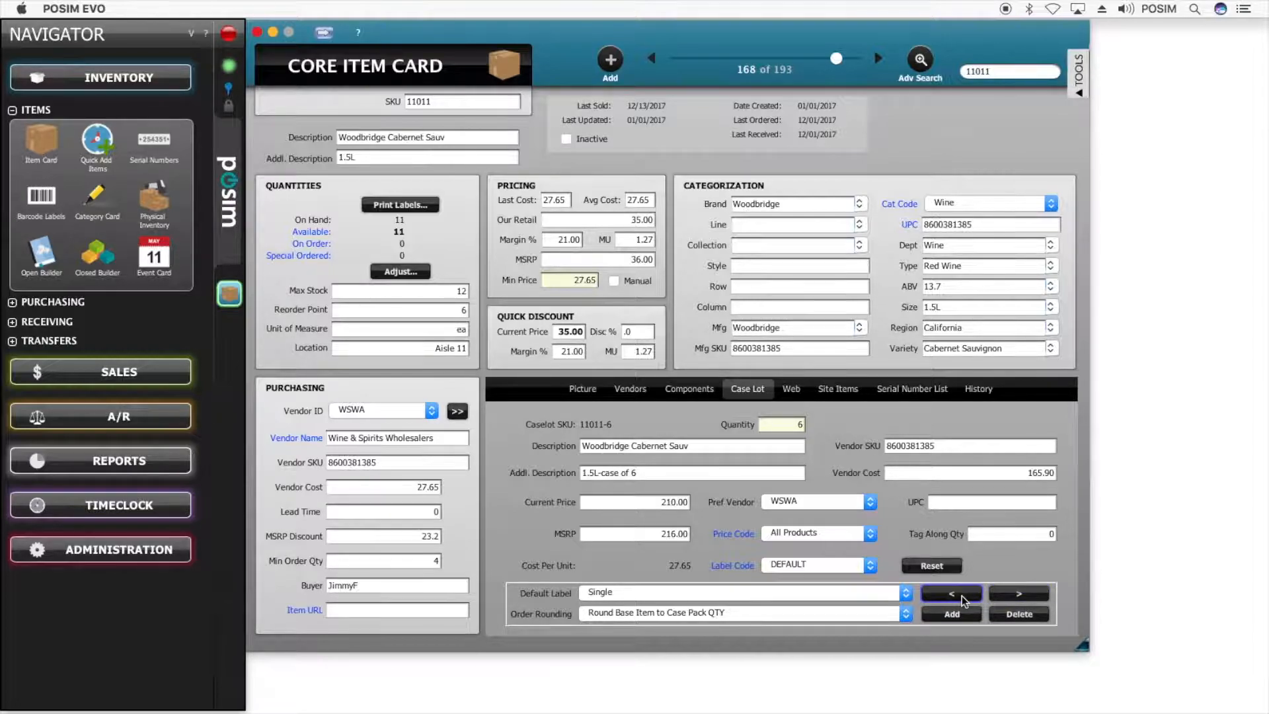
left_click(997, 596)
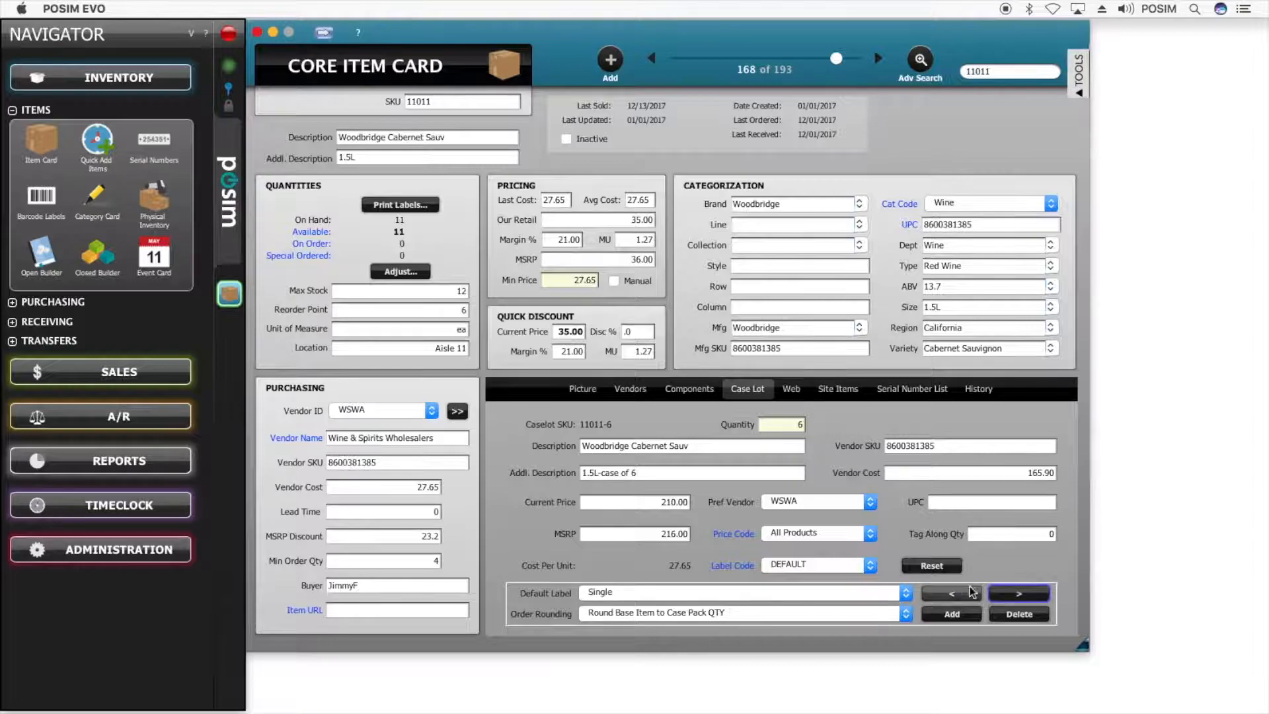
- Bring up the open purchase order for vendor WSWA and add item 11011 to it as a case of 4
left_click(64, 306)
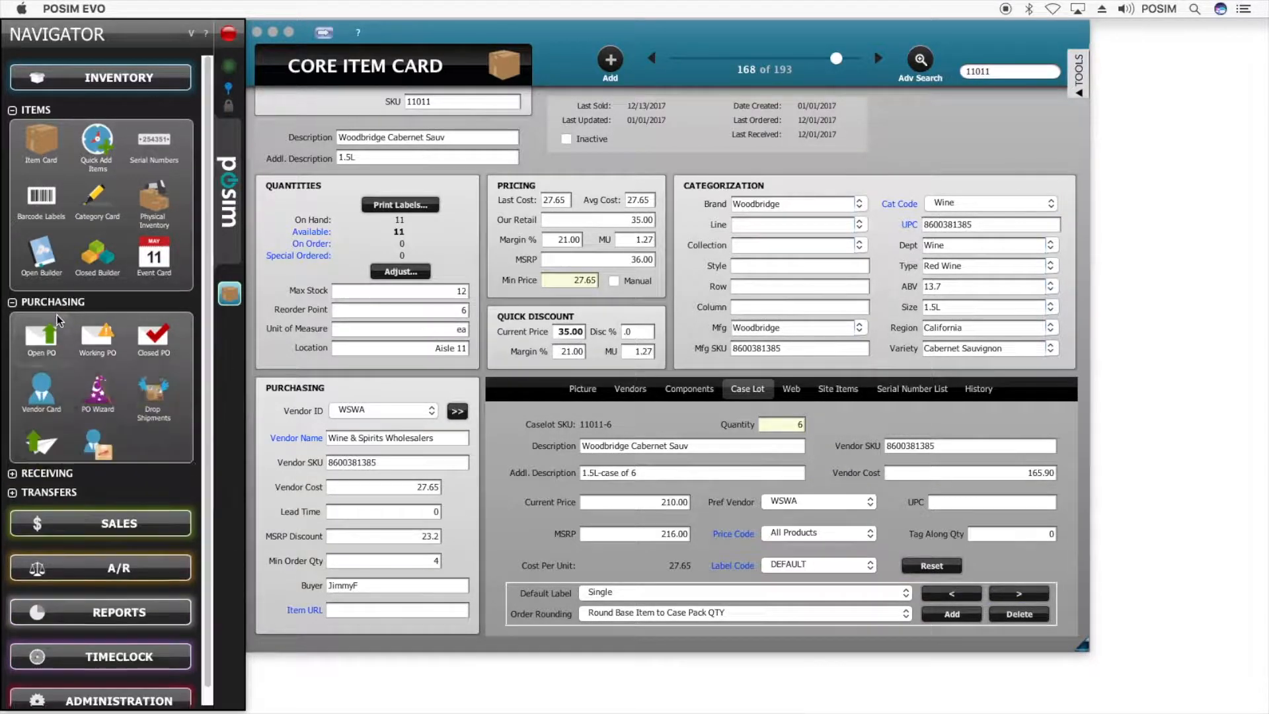
left_click(40, 336)
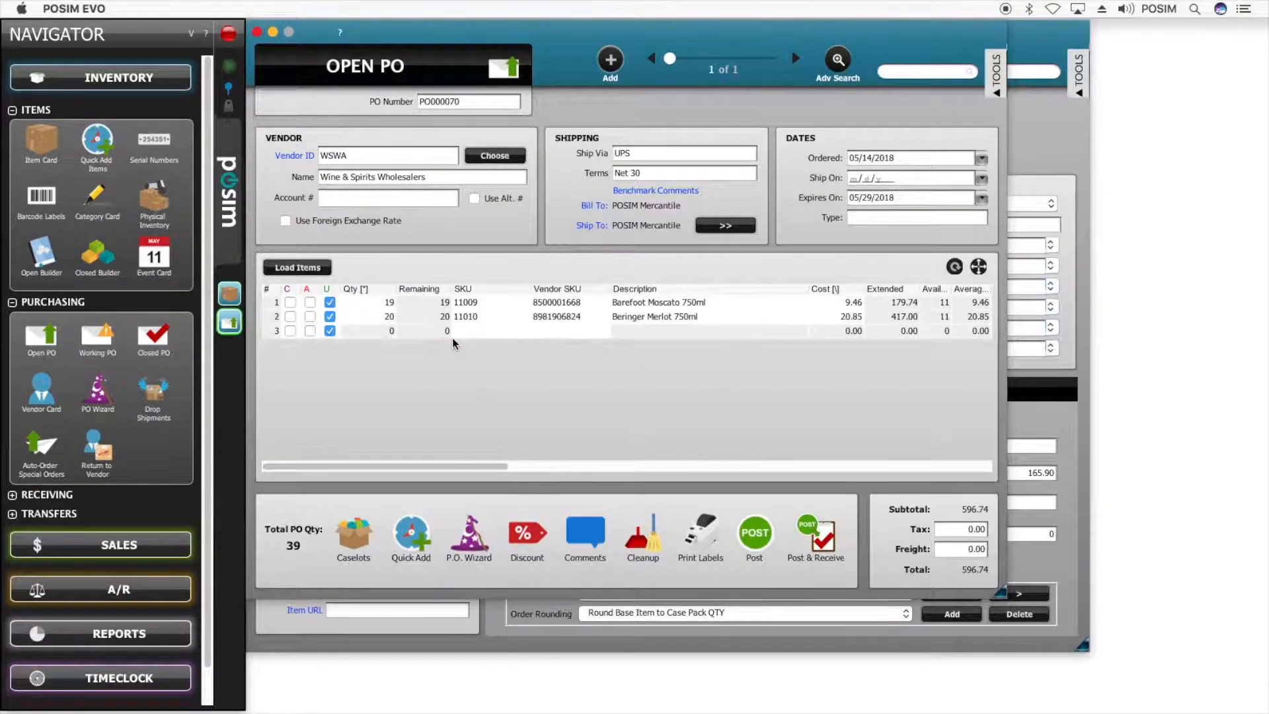
left_click(475, 340)
type("11011")
key("Return")
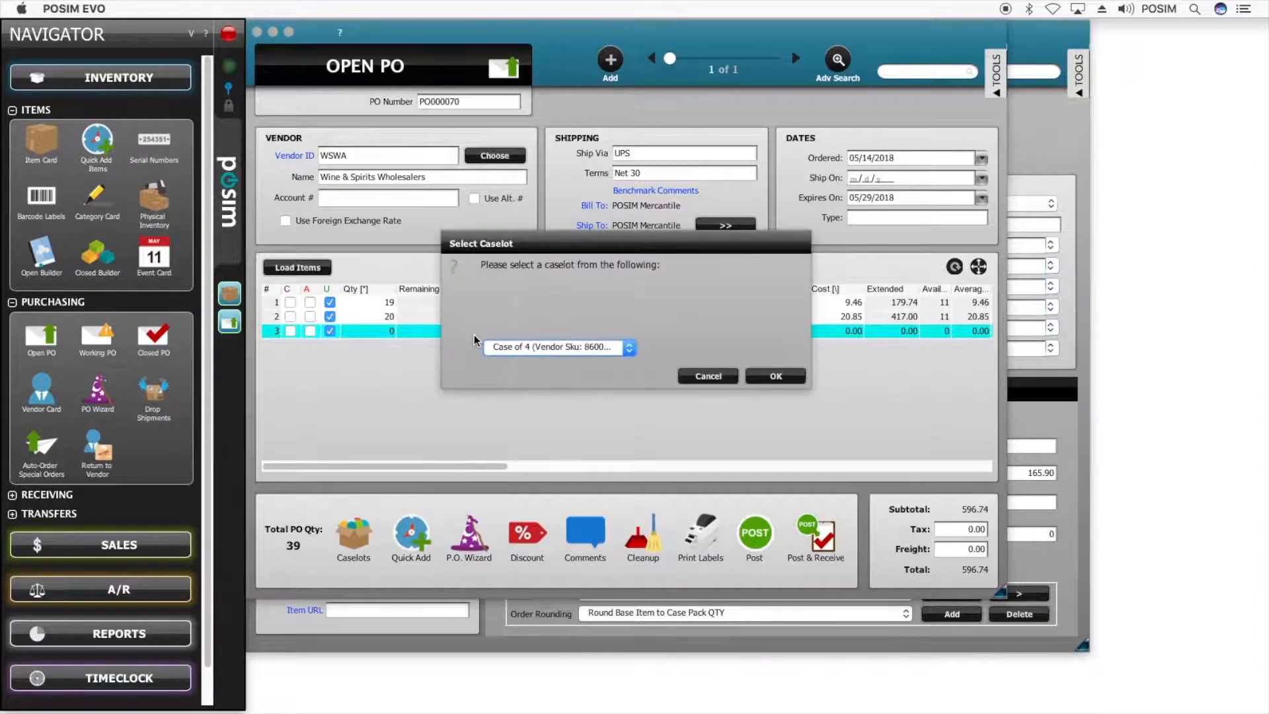
left_click(629, 353)
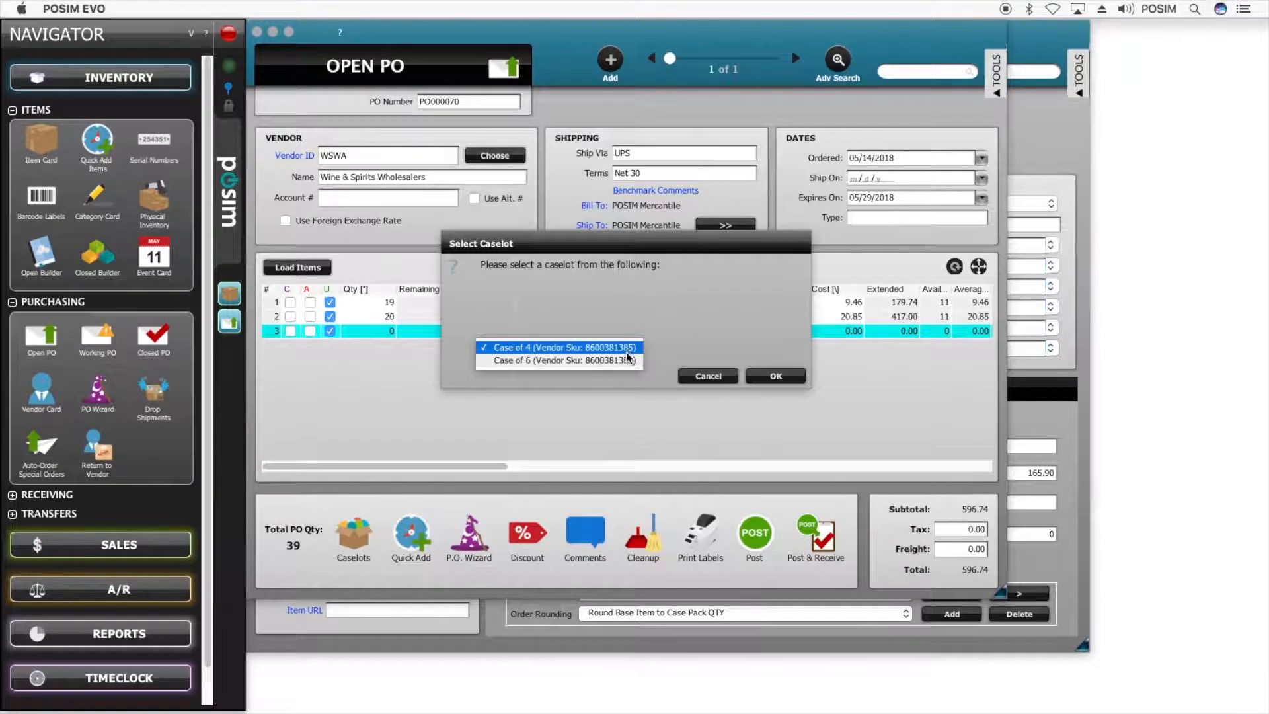
left_click(625, 348)
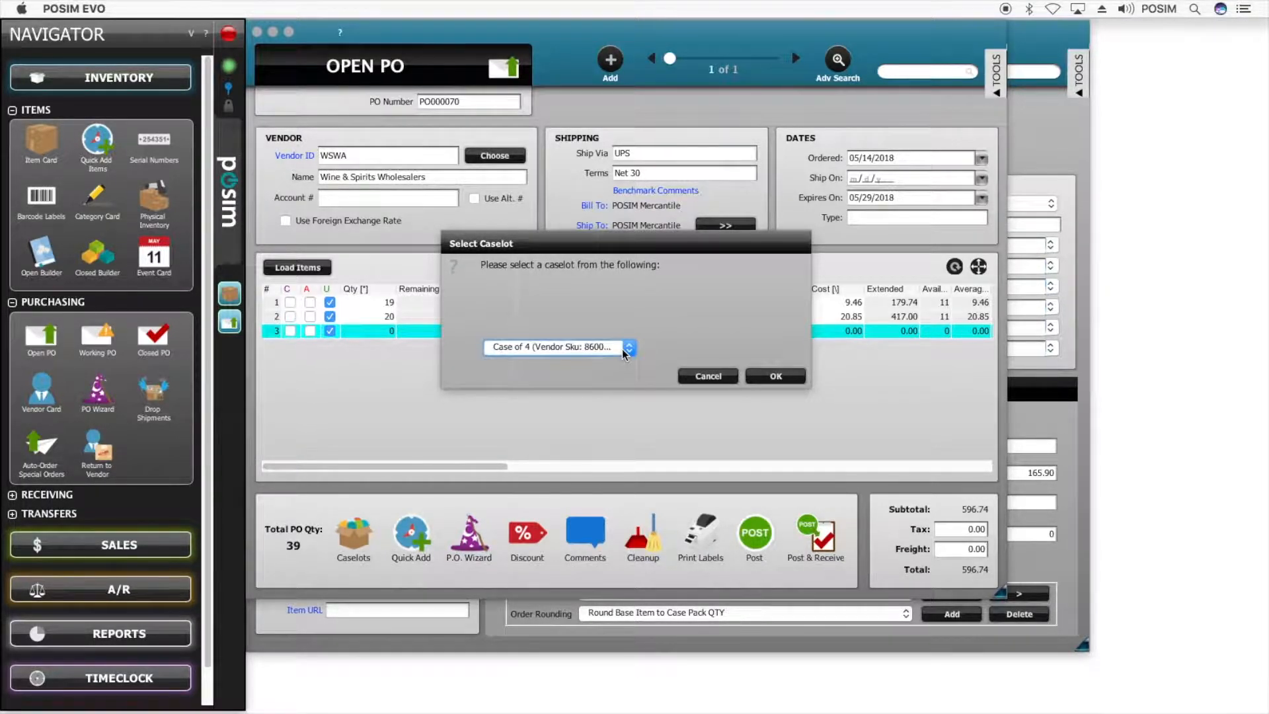
left_click(760, 380)
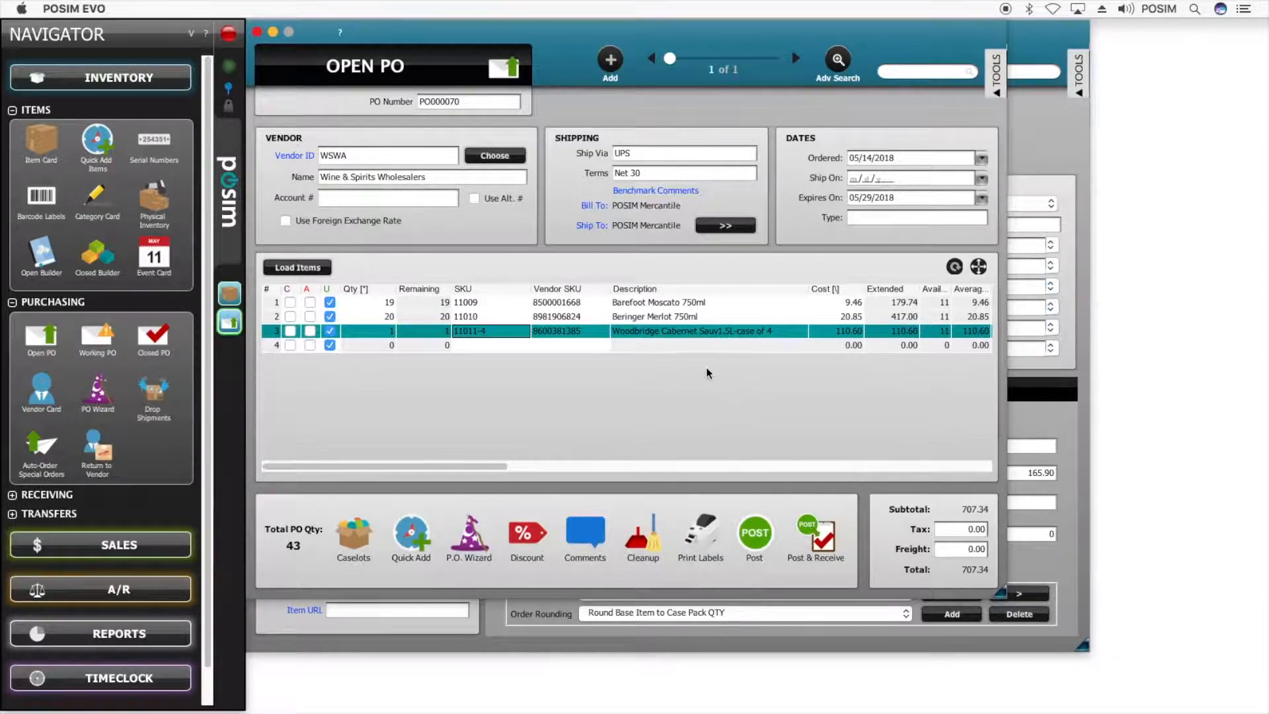
- Set the order quantity of the 11011-4 case line to 2
left_click(555, 347)
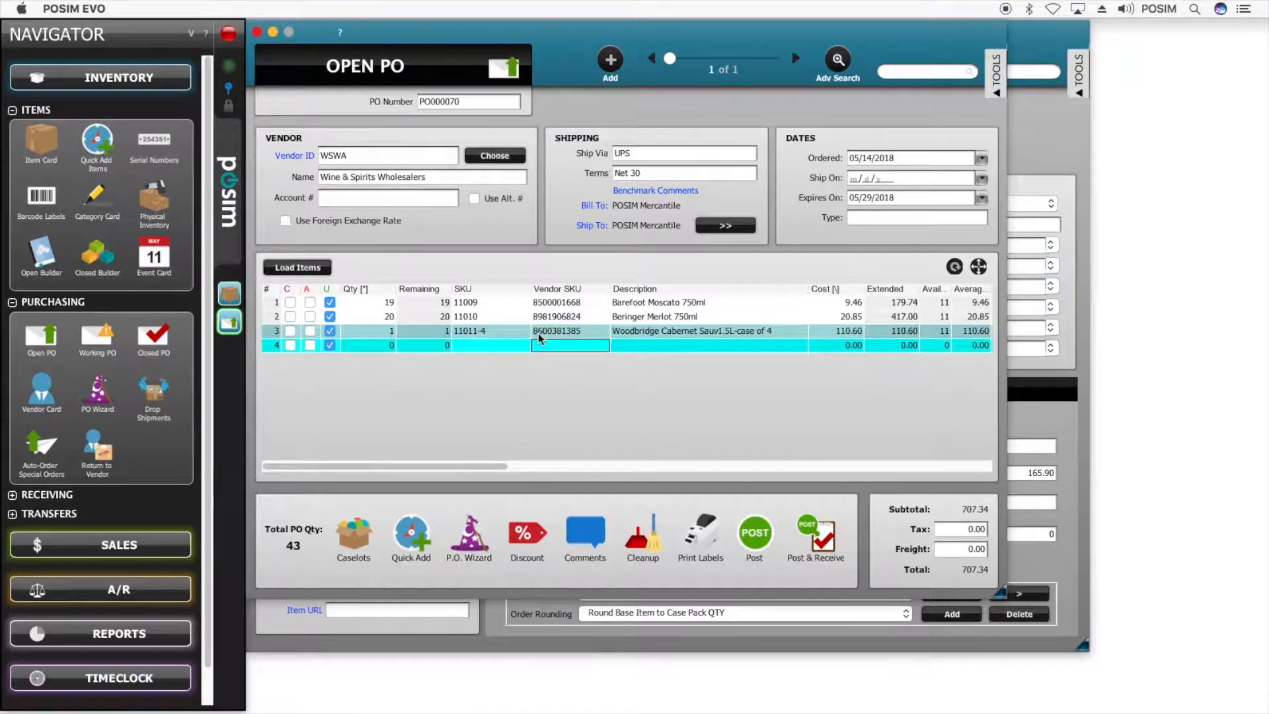
left_click(387, 333)
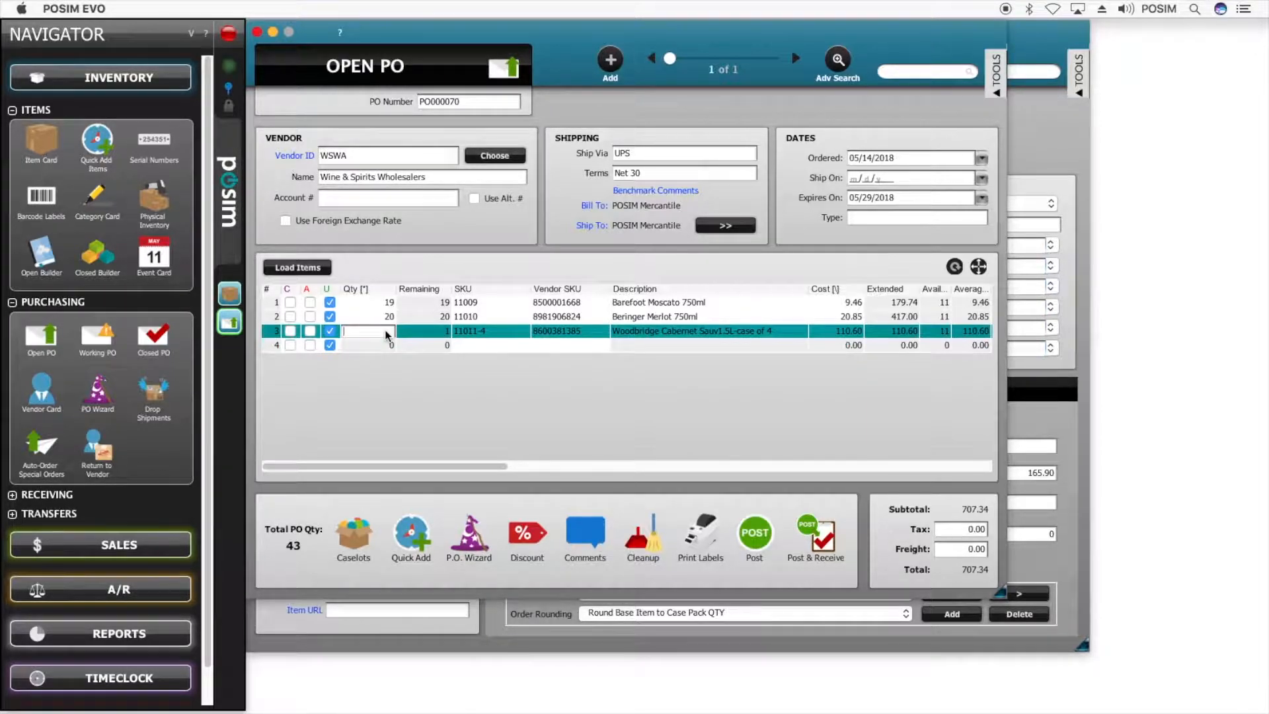
key("Tab")
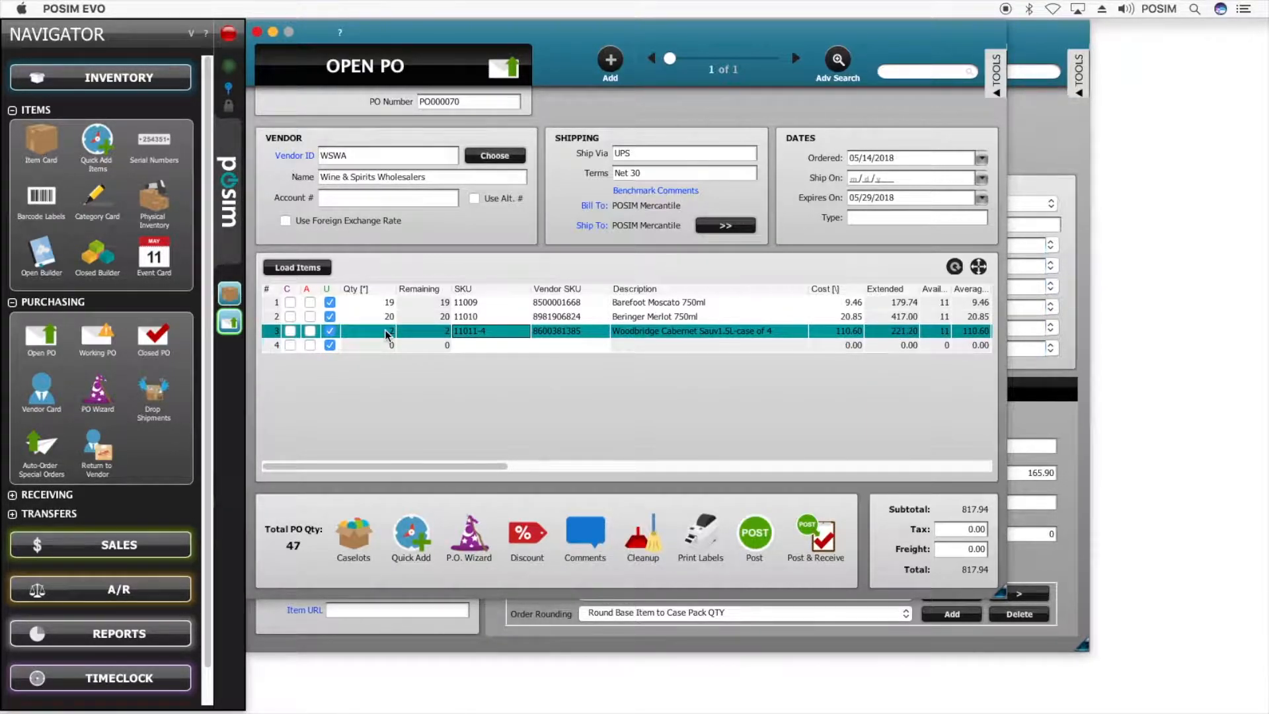
left_click(554, 345)
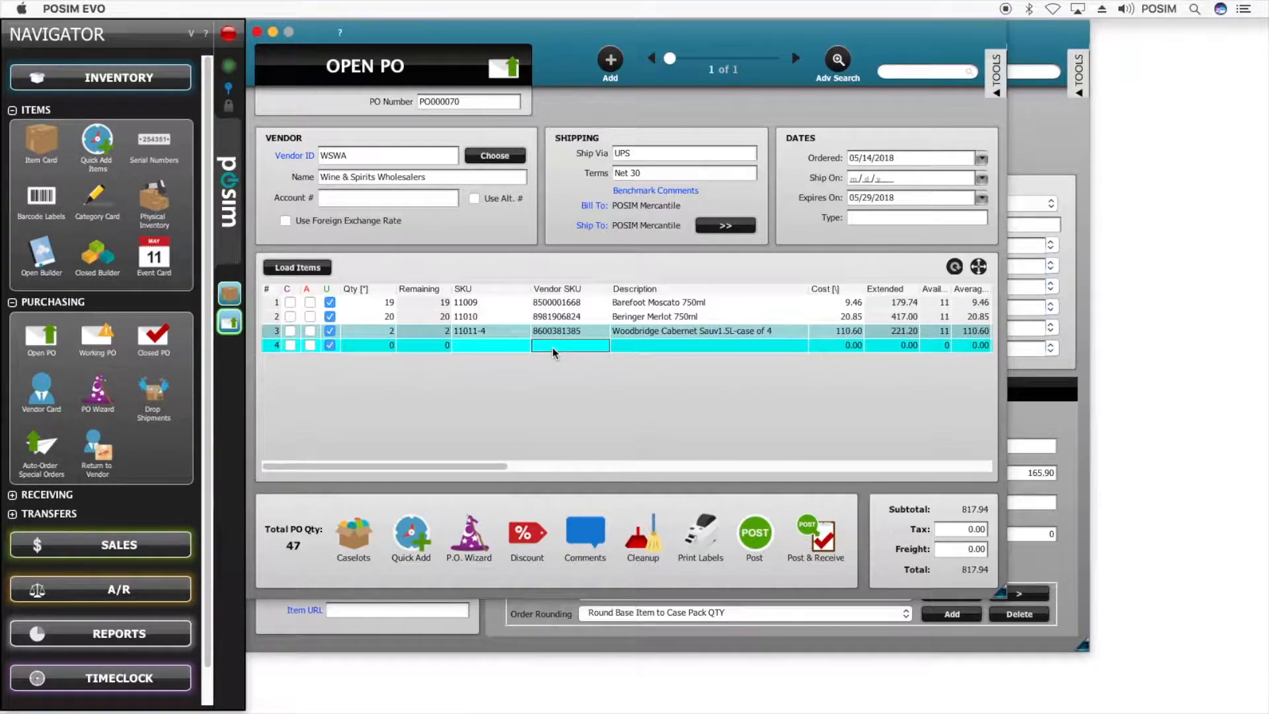
- Apply Case Round Up to all items in the purchase order's case lot order options and save them
left_click(377, 561)
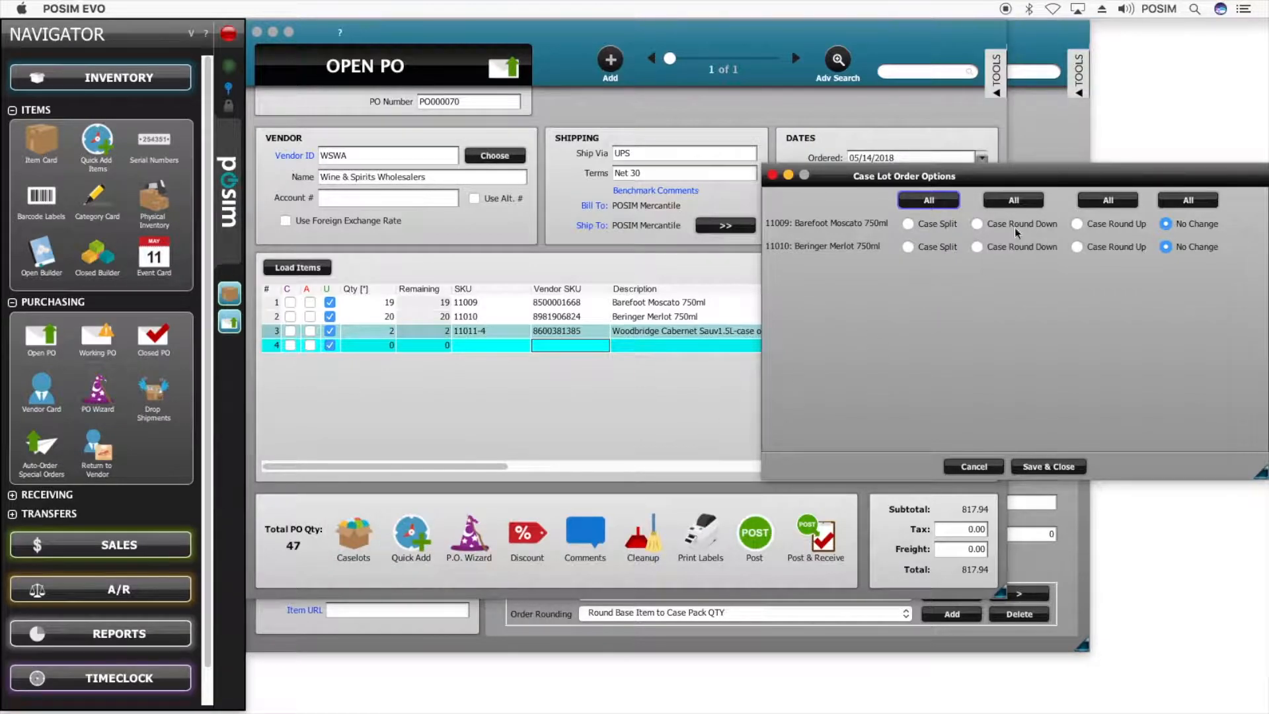
left_click_drag(1085, 184, 942, 177)
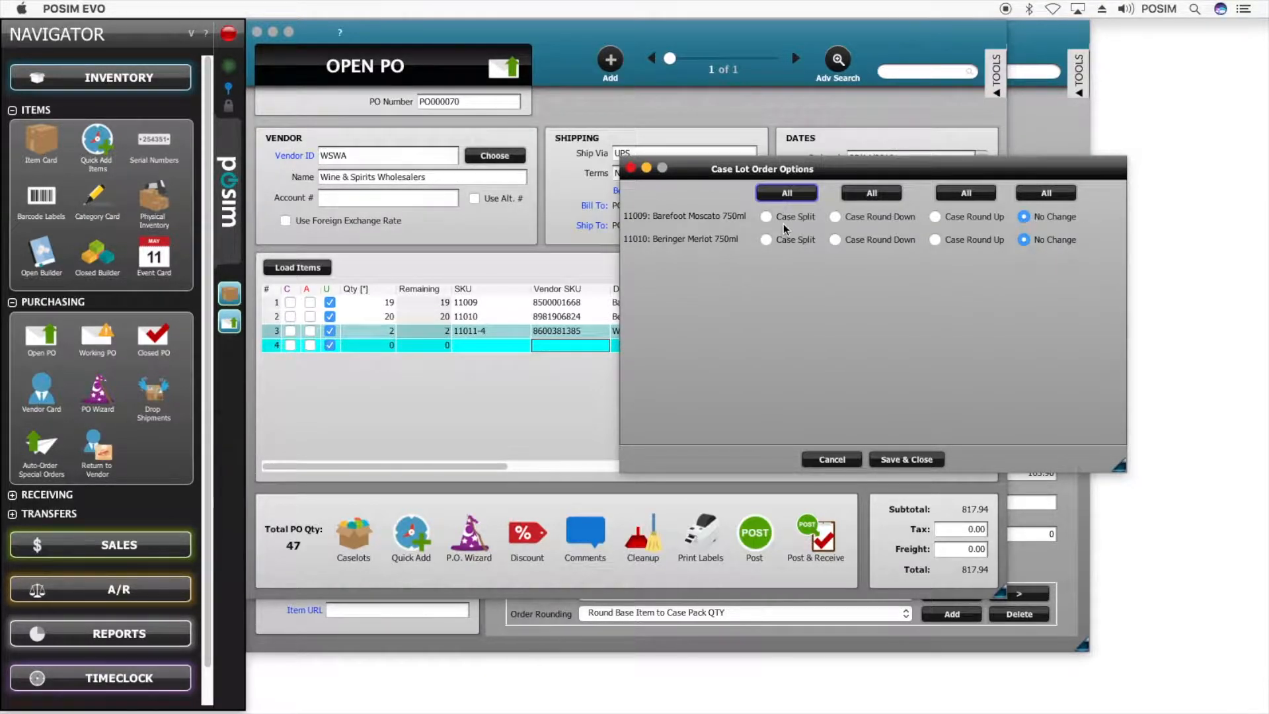
mouse_move(784, 220)
left_click(850, 195)
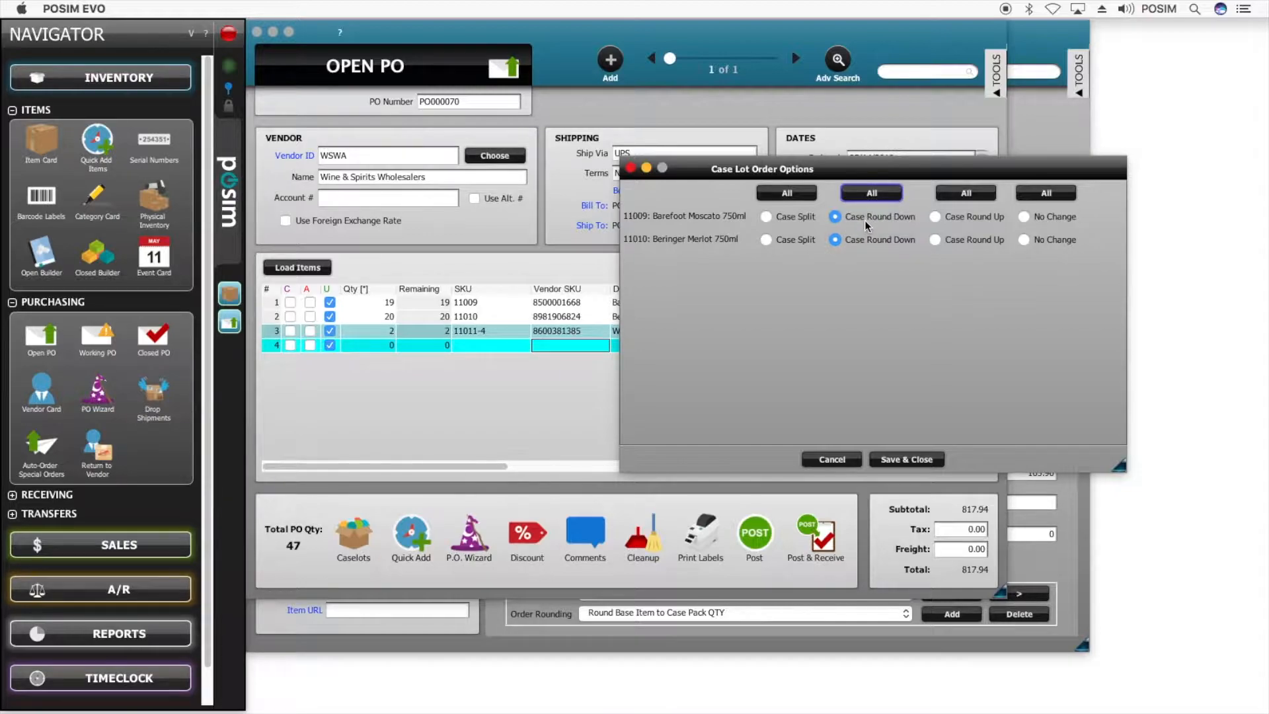
mouse_move(866, 222)
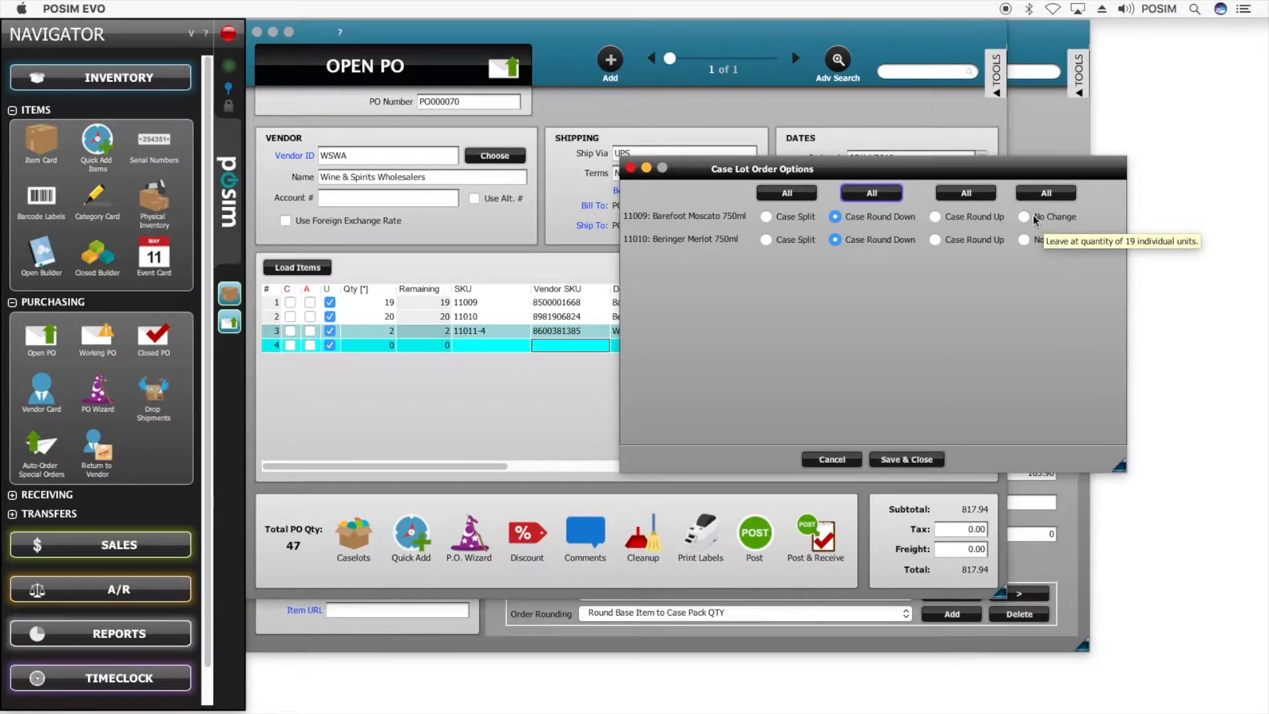
left_click(965, 193)
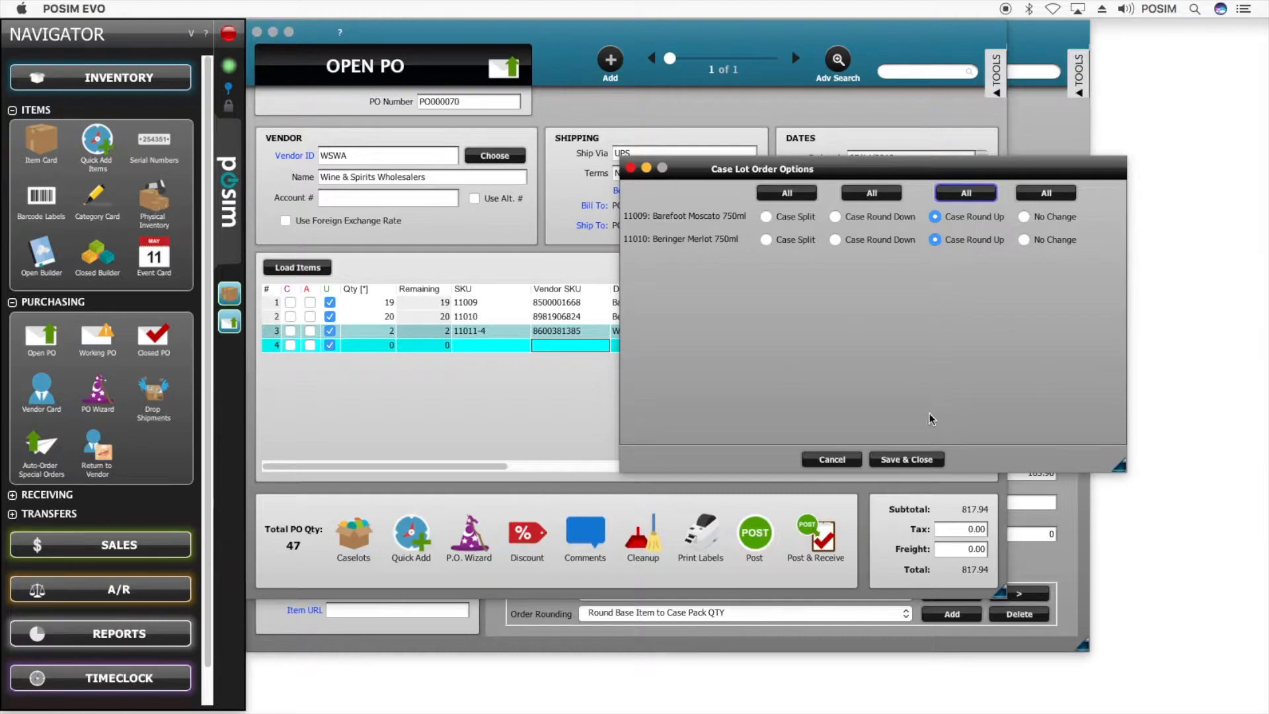
left_click(918, 461)
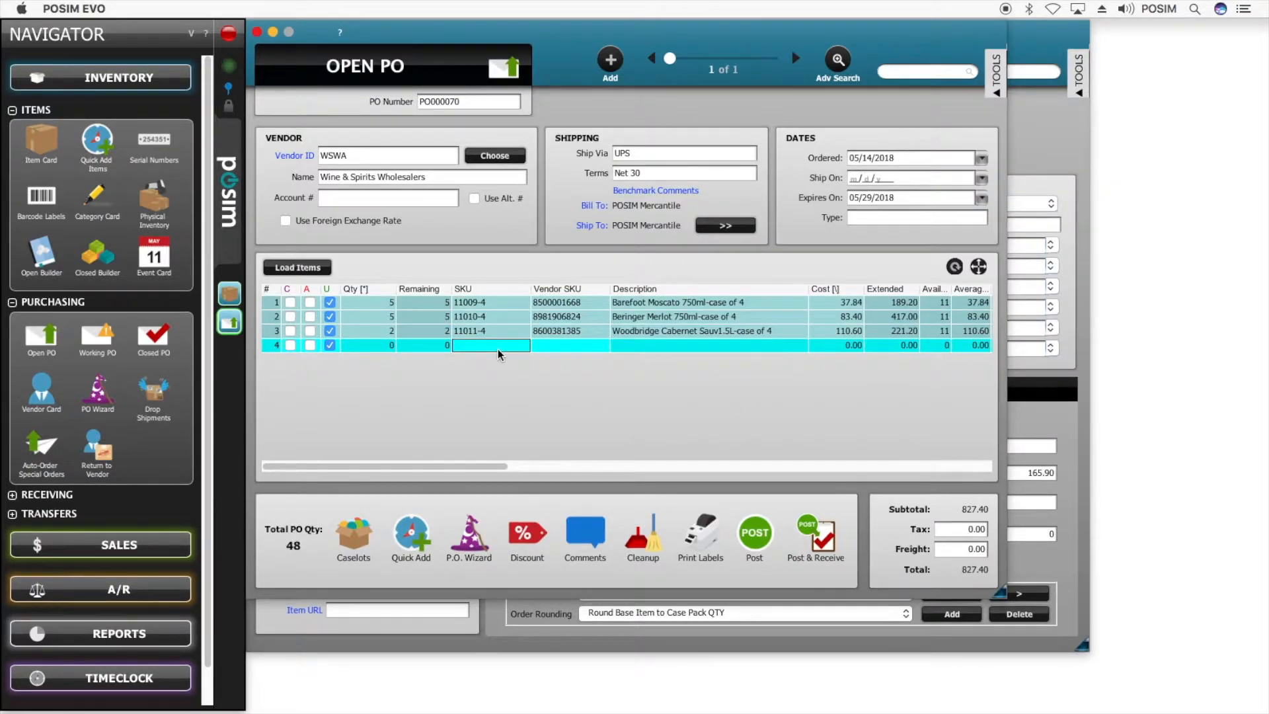
- Post the purchase order
left_click(752, 535)
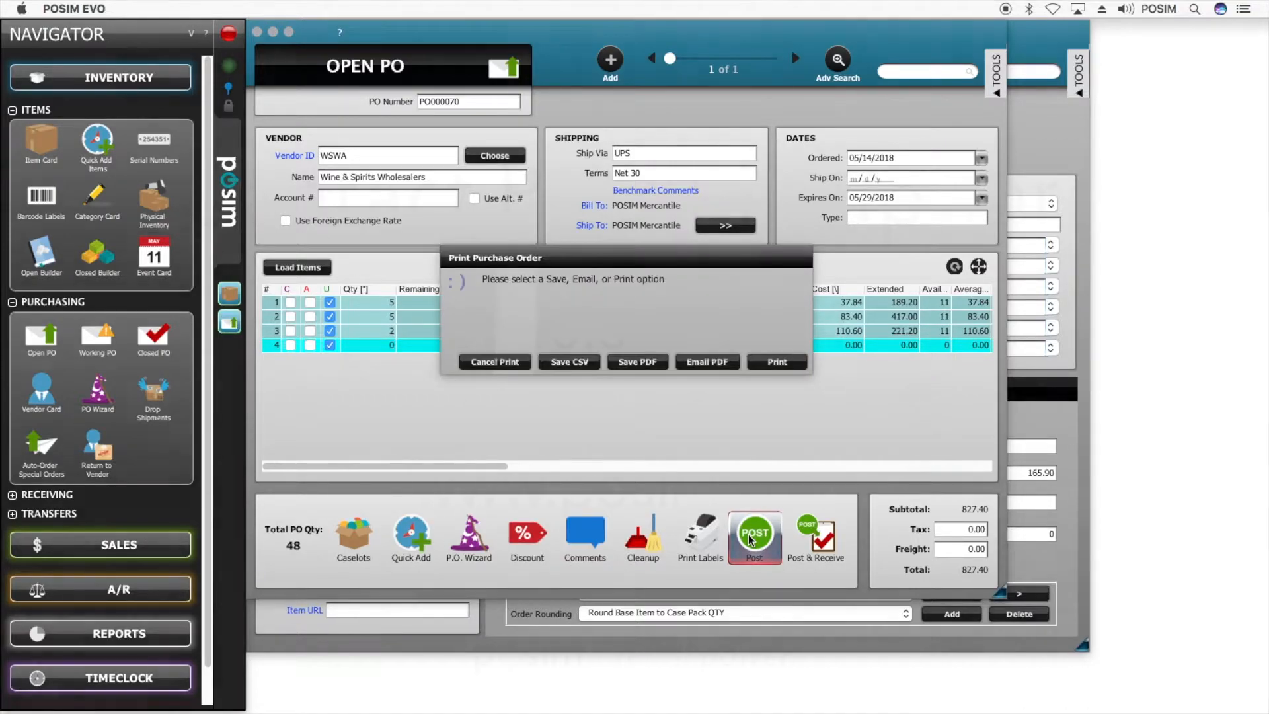